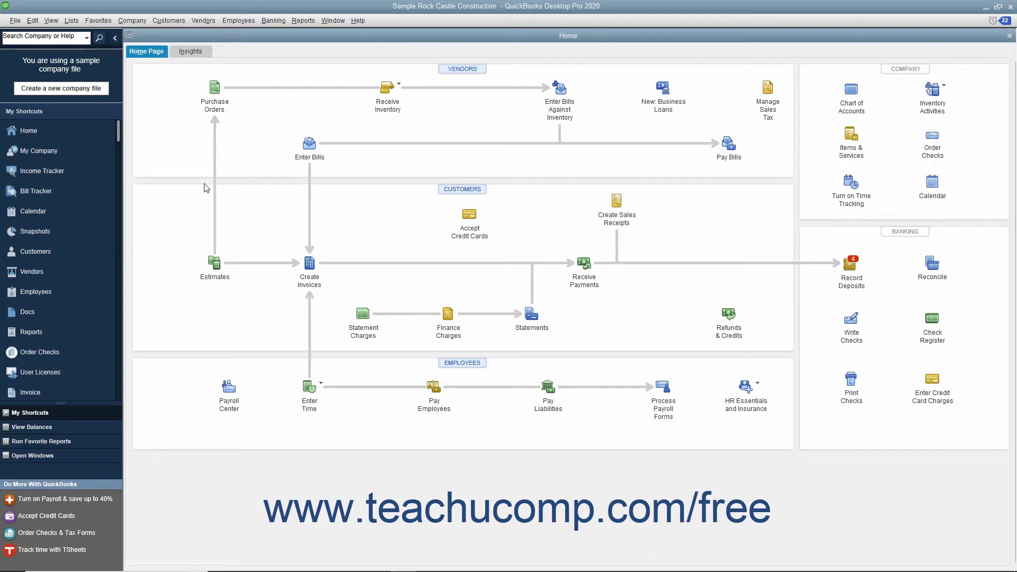
Step: Open Banking > Loan Manager and start adding a new loan
click(273, 20)
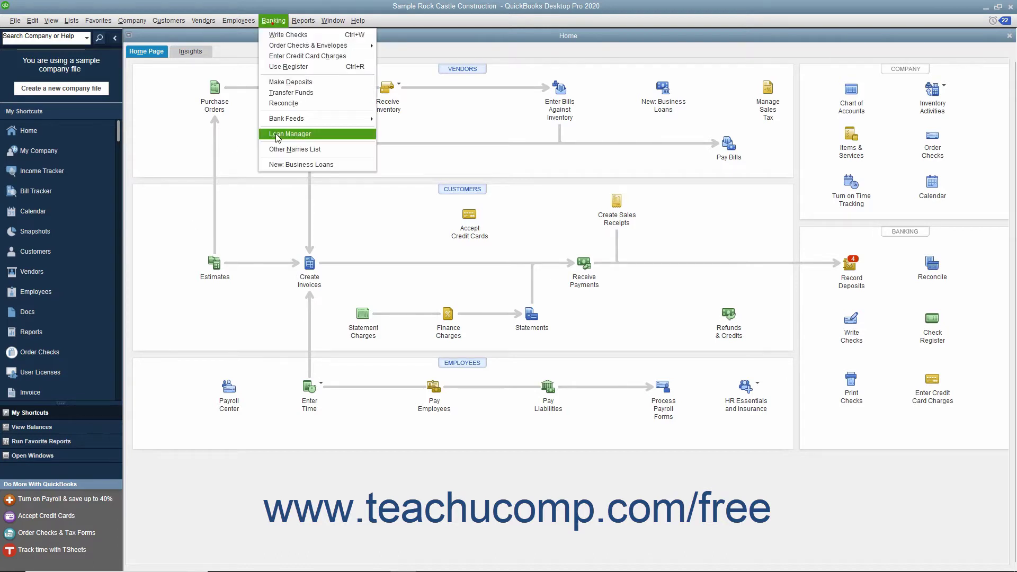
click(276, 137)
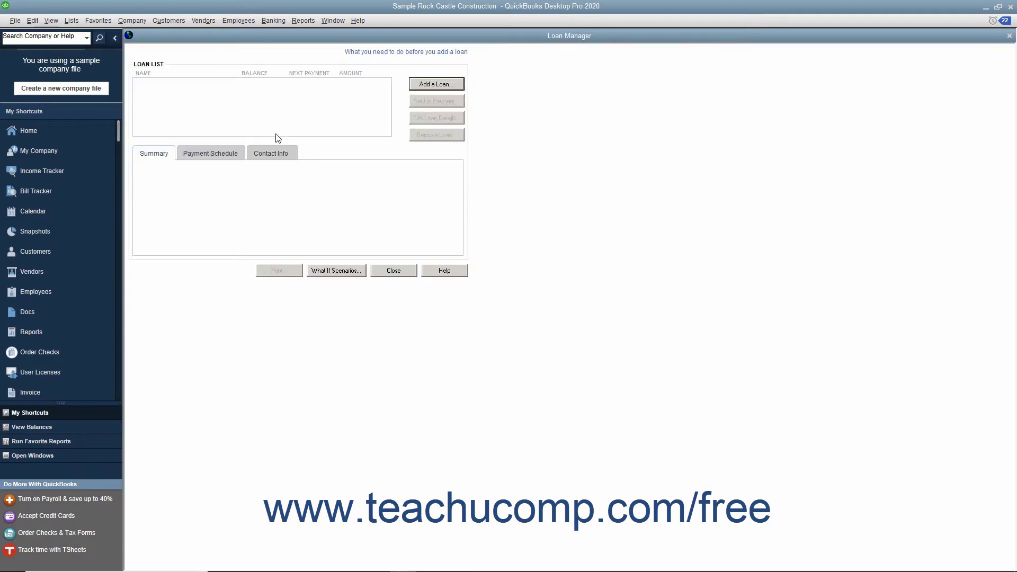
click(427, 86)
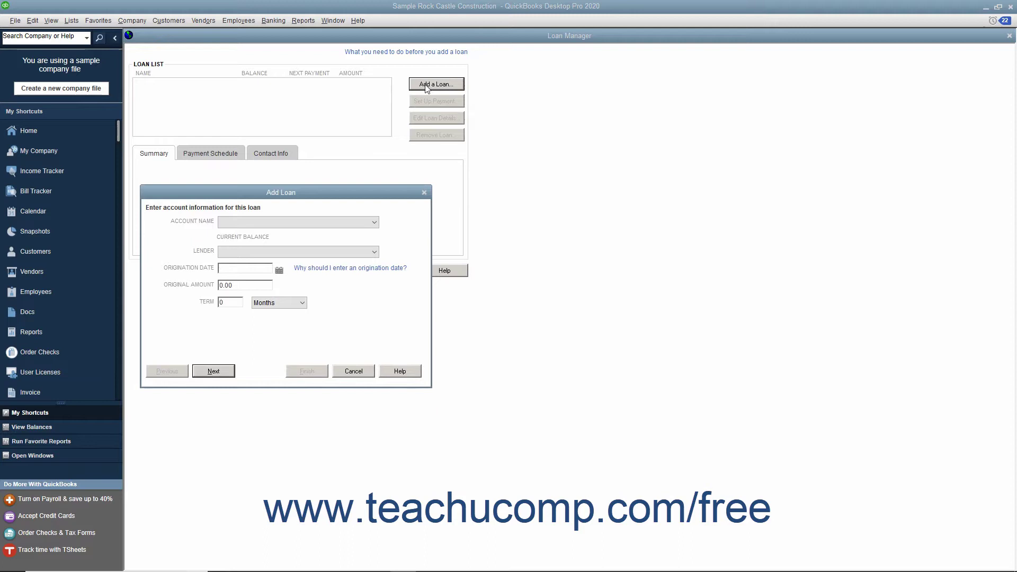
Step: Choose the Trailer Loan account with Great Statewide Bank as the lender
click(254, 224)
click(247, 384)
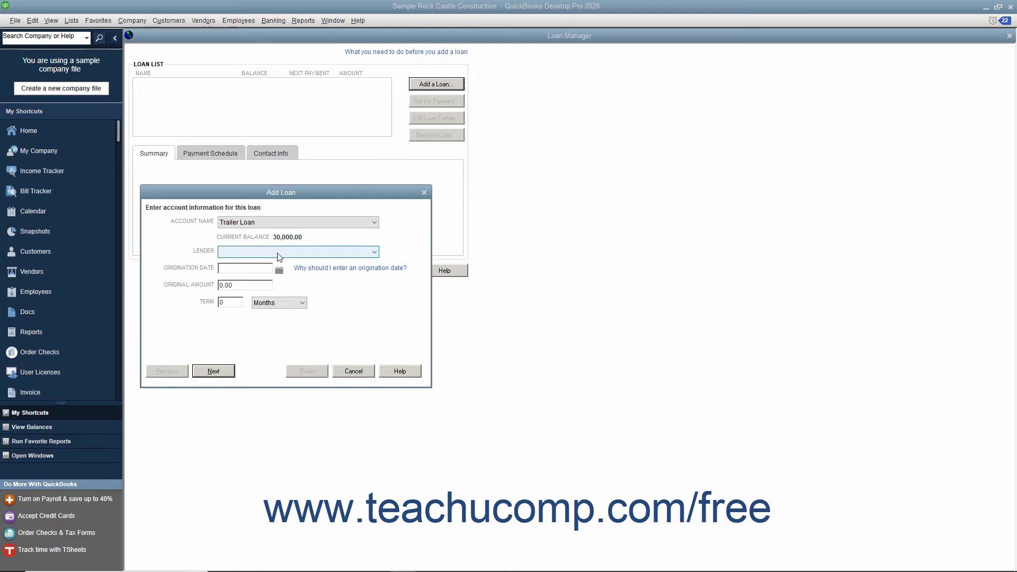
click(278, 257)
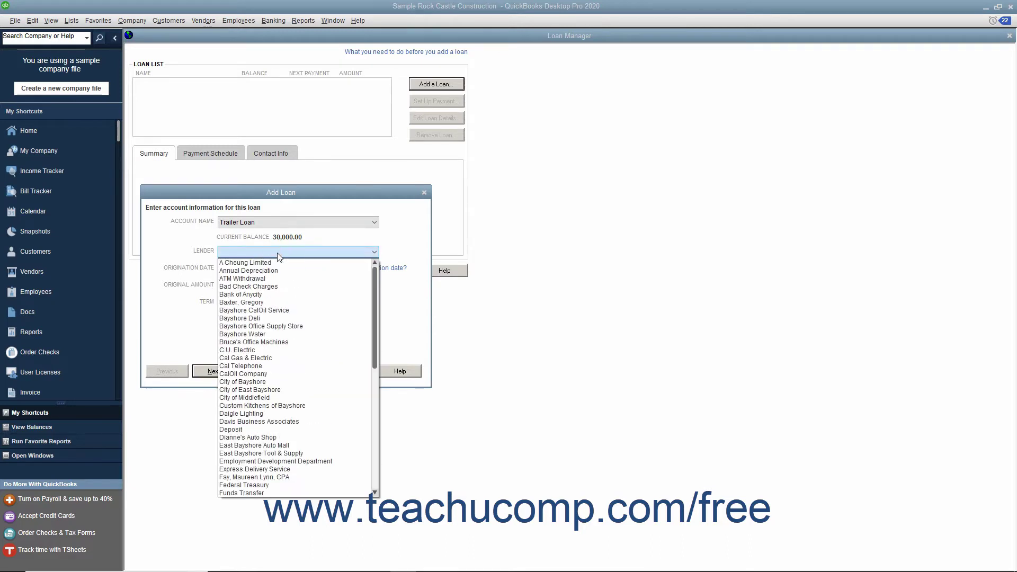
scroll(281, 262, down, 3)
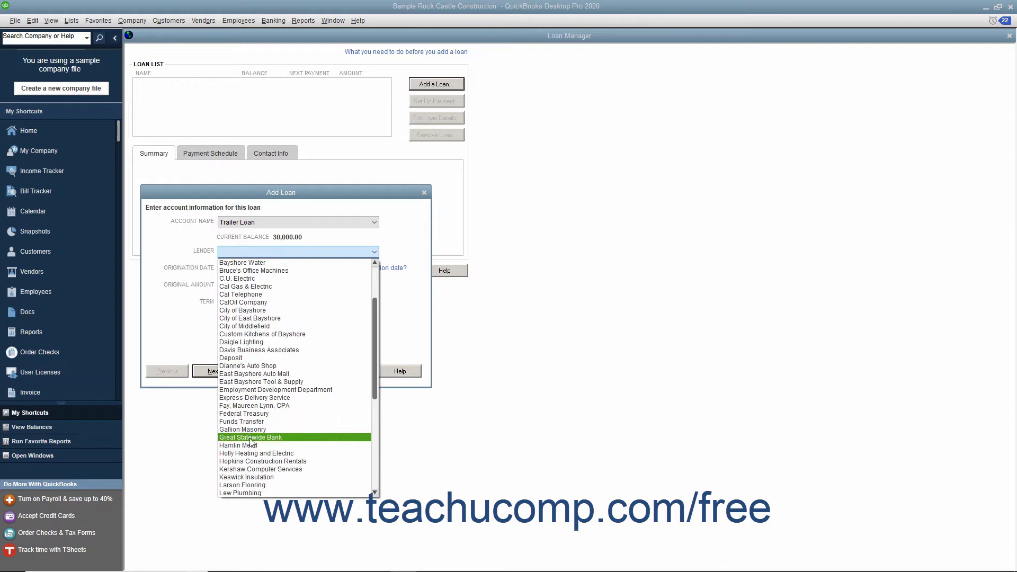
click(252, 438)
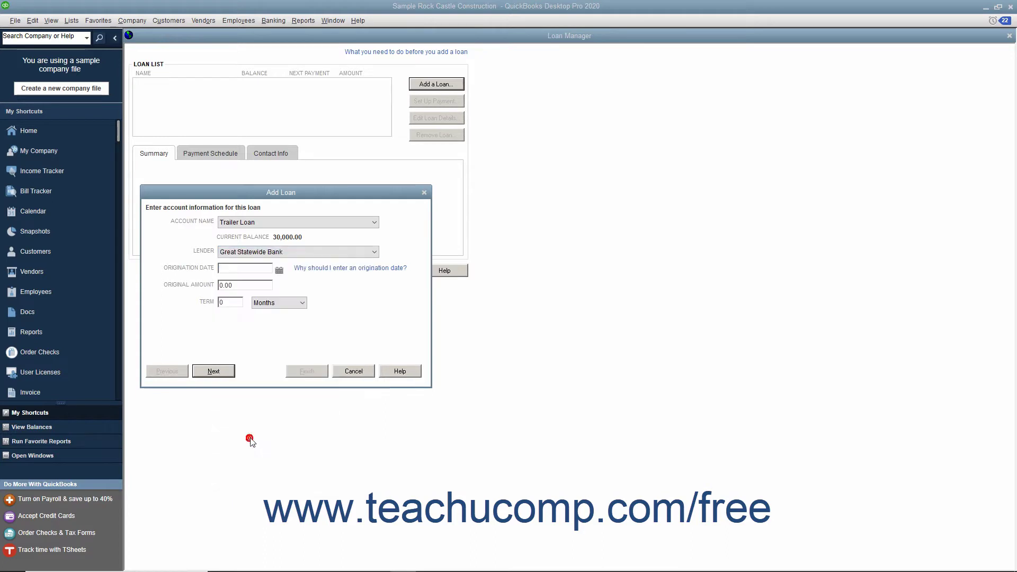
Step: Set origination date 12/15/2024, original amount 30,000.00 and a 60-month term
click(278, 271)
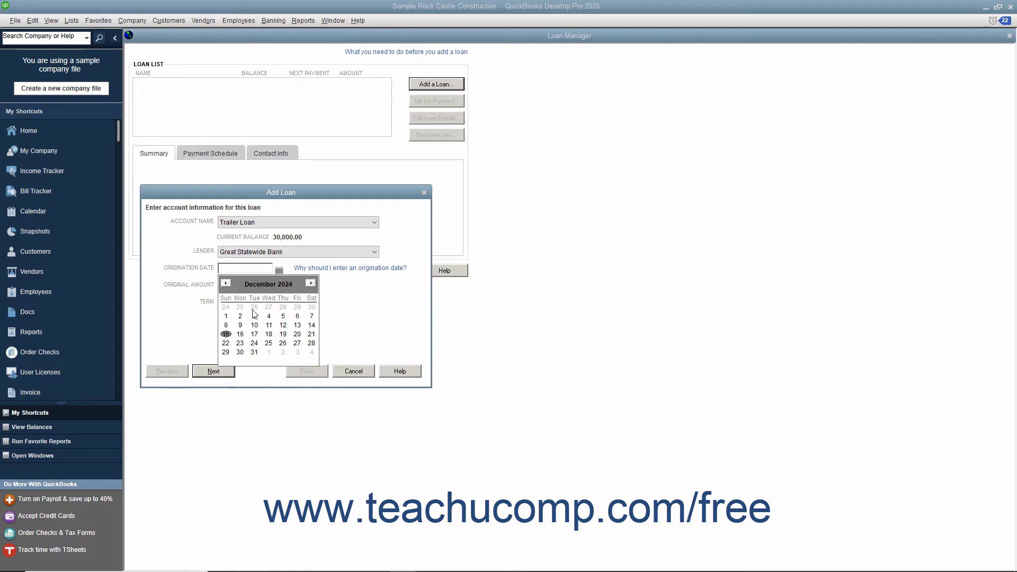
click(226, 334)
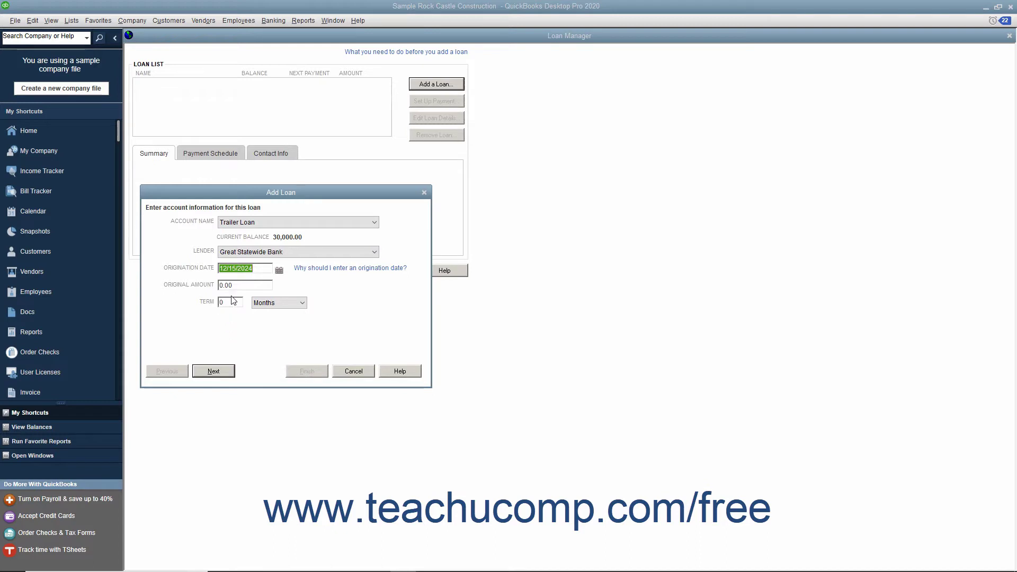
click(240, 284)
double_click(240, 284)
text(30000)
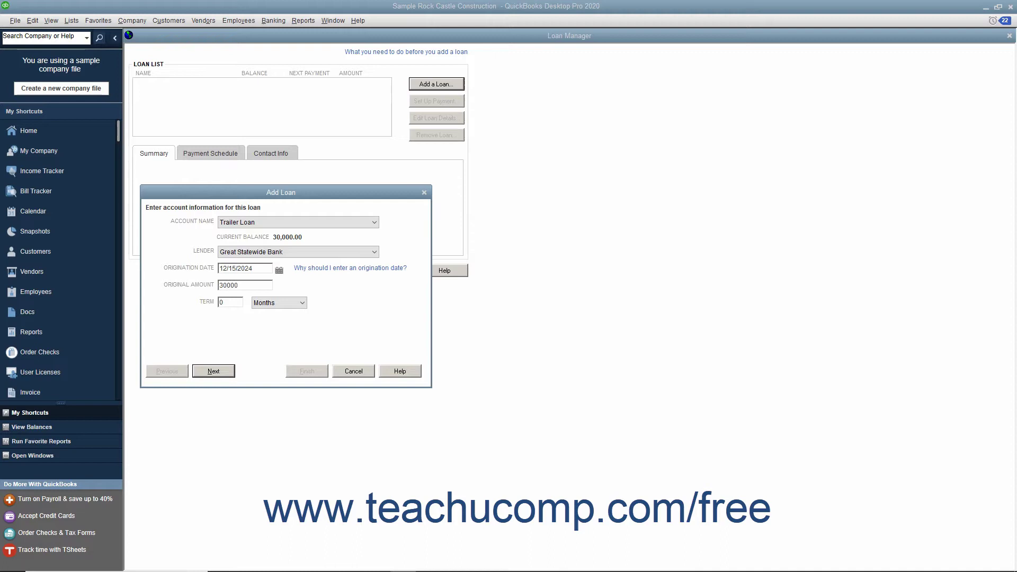
double_click(231, 302)
text(60)
click(286, 303)
click(276, 322)
Step: Set the next payment due date to 01/15/2025 with a 580.00 payment amount
click(231, 372)
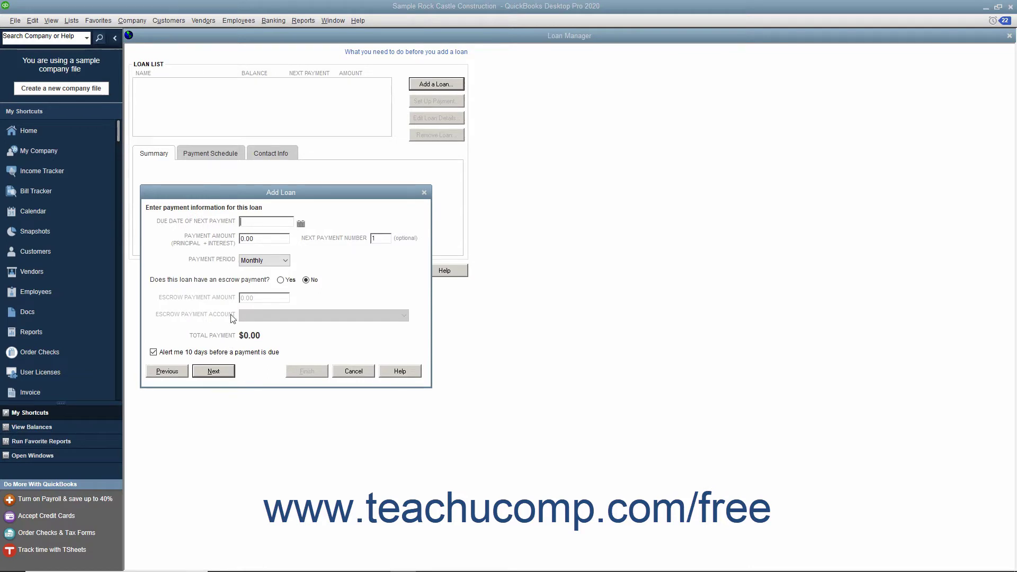
click(300, 223)
click(332, 236)
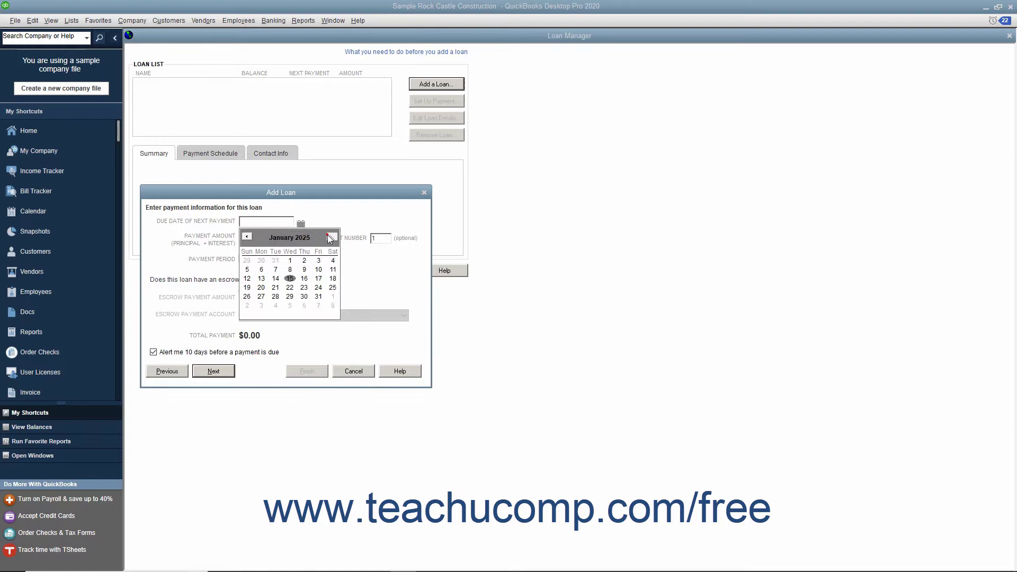
click(289, 279)
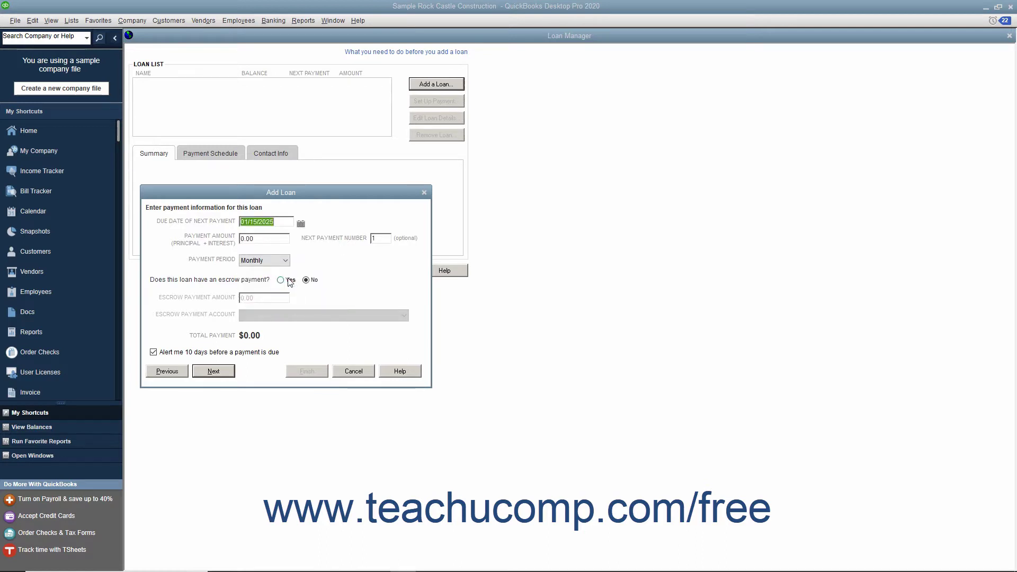
click(265, 239)
text(580)
click(388, 240)
Step: Keep payments monthly and mark the loan as having no escrow payment
click(287, 261)
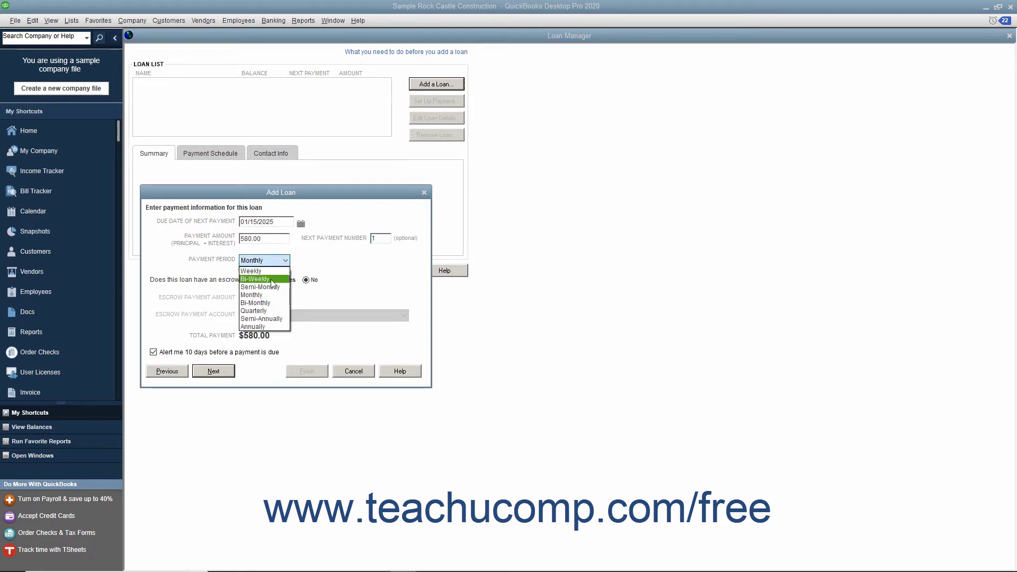
click(267, 295)
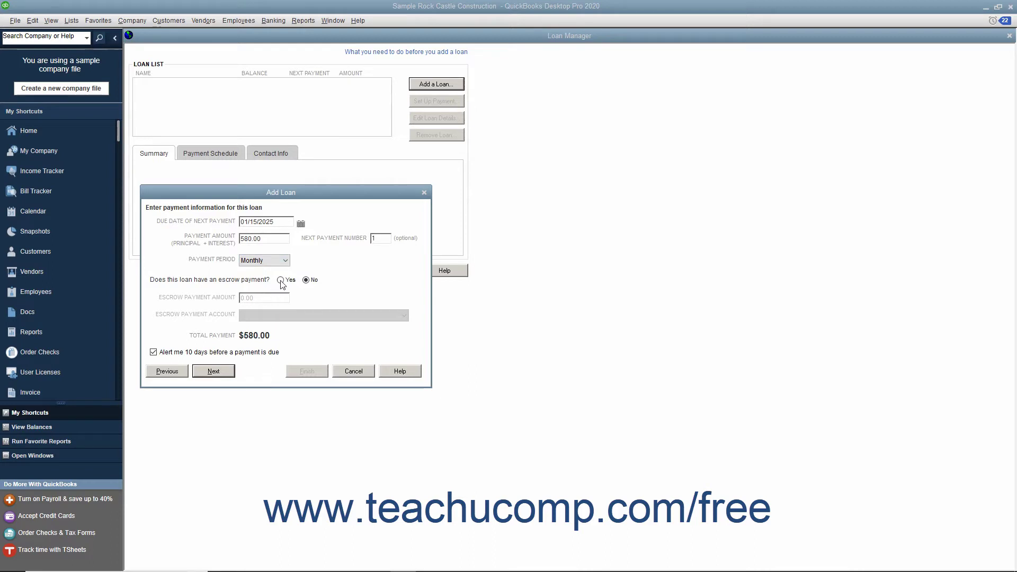
click(281, 280)
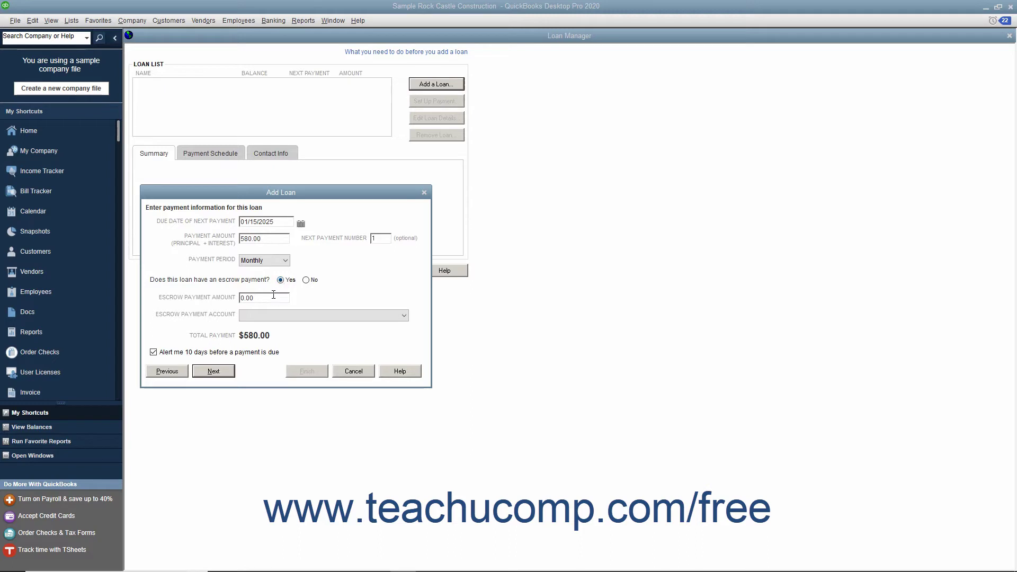
click(403, 316)
click(403, 316)
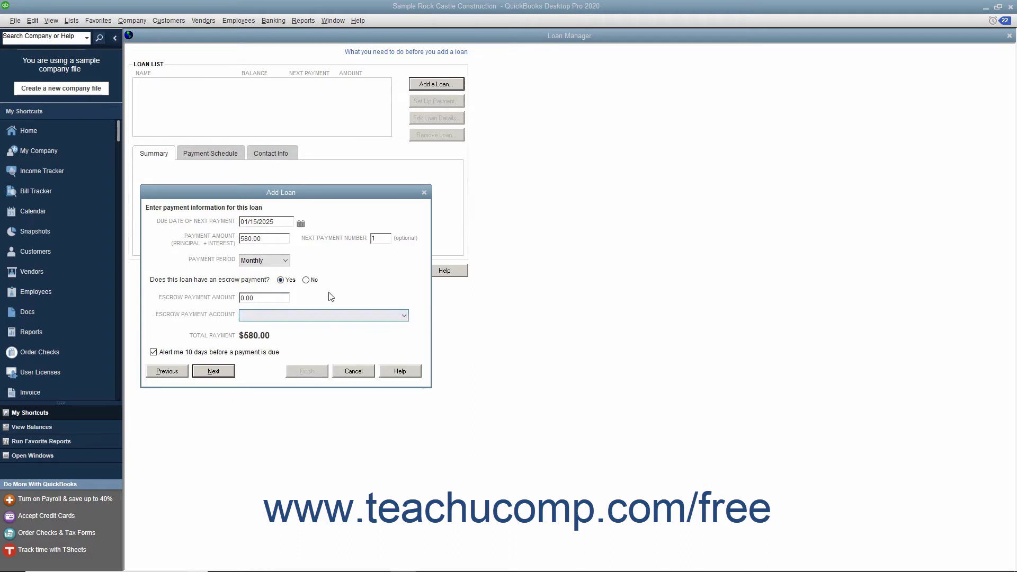
click(307, 281)
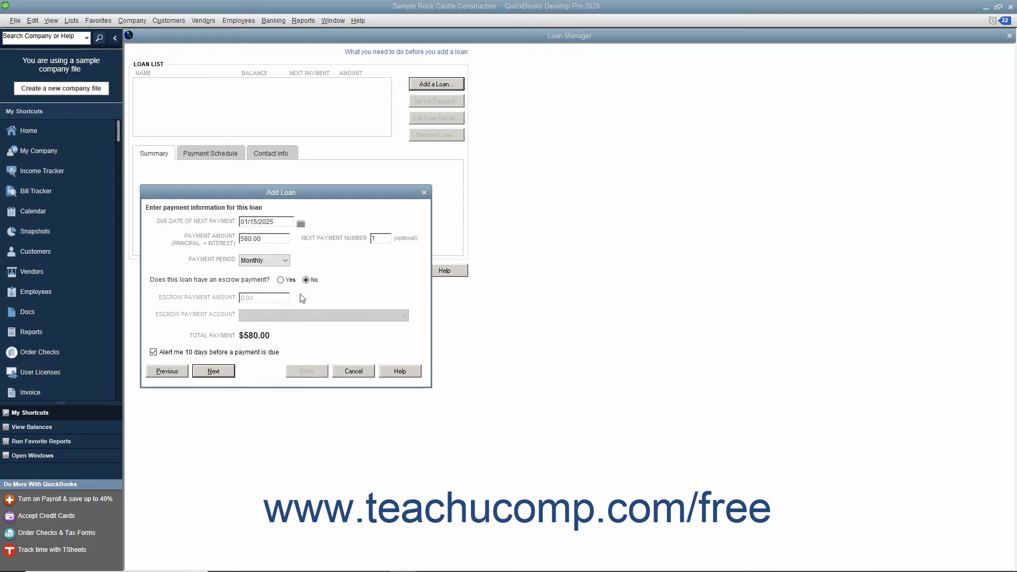
Step: Enter a 6% interest rate compounded Monthly with a 365/365 compute period
click(212, 371)
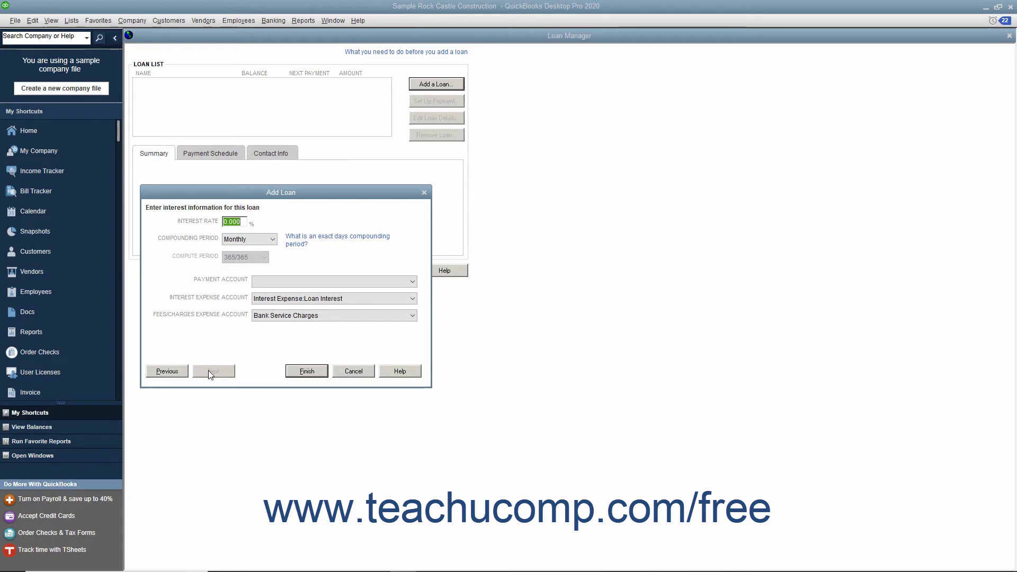
text(6)
click(269, 243)
click(268, 241)
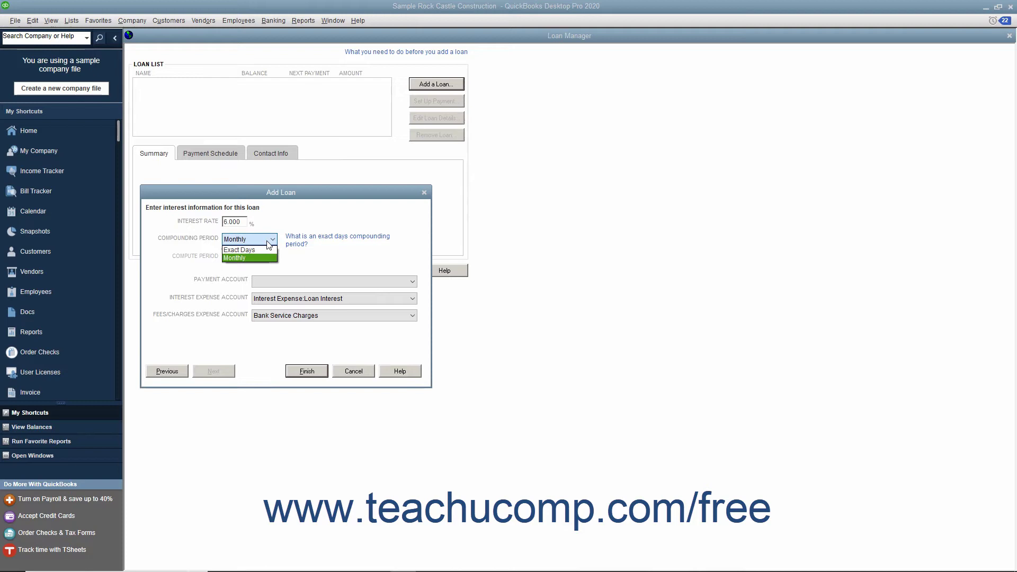
click(266, 250)
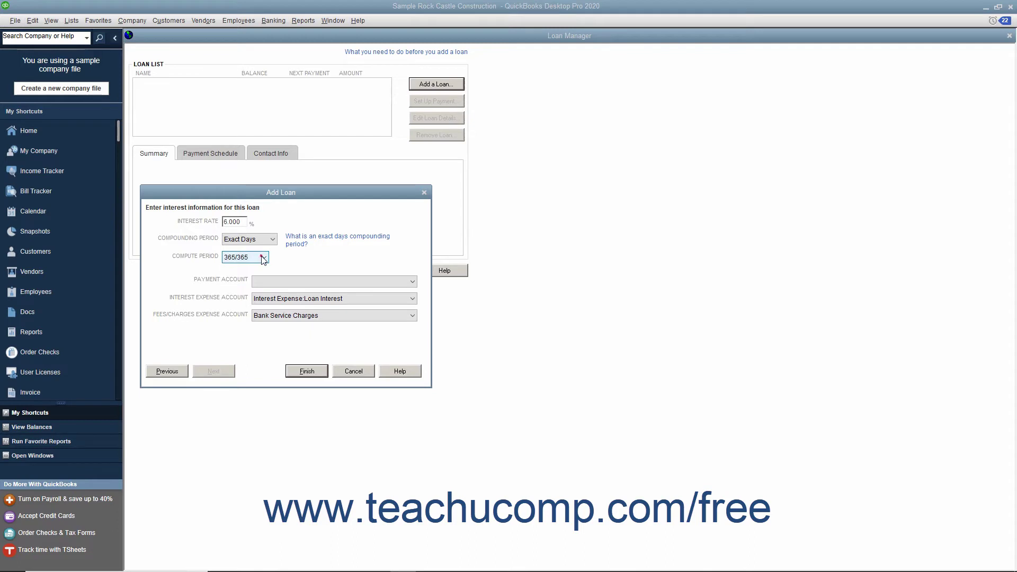
click(263, 258)
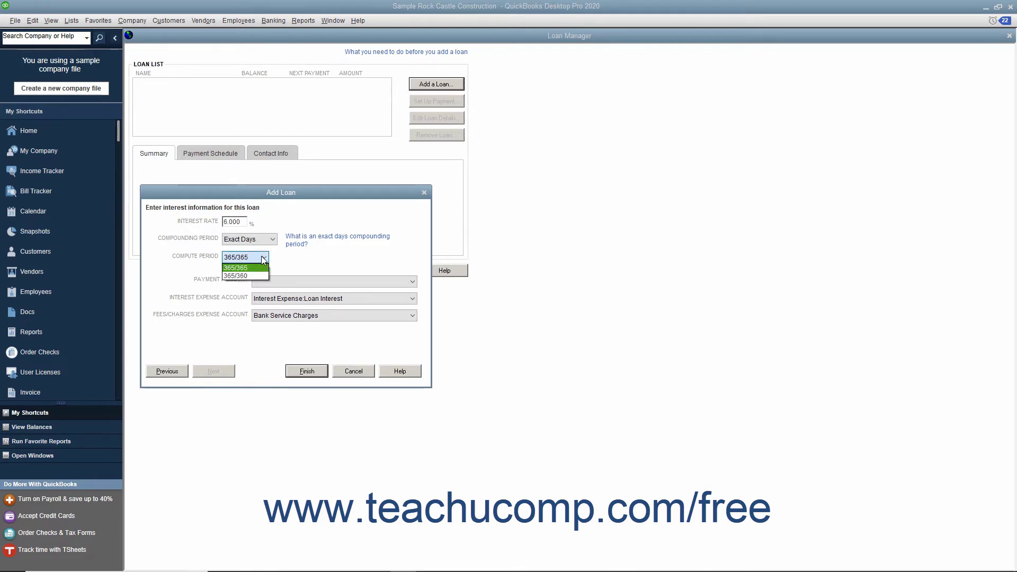
click(262, 259)
click(266, 240)
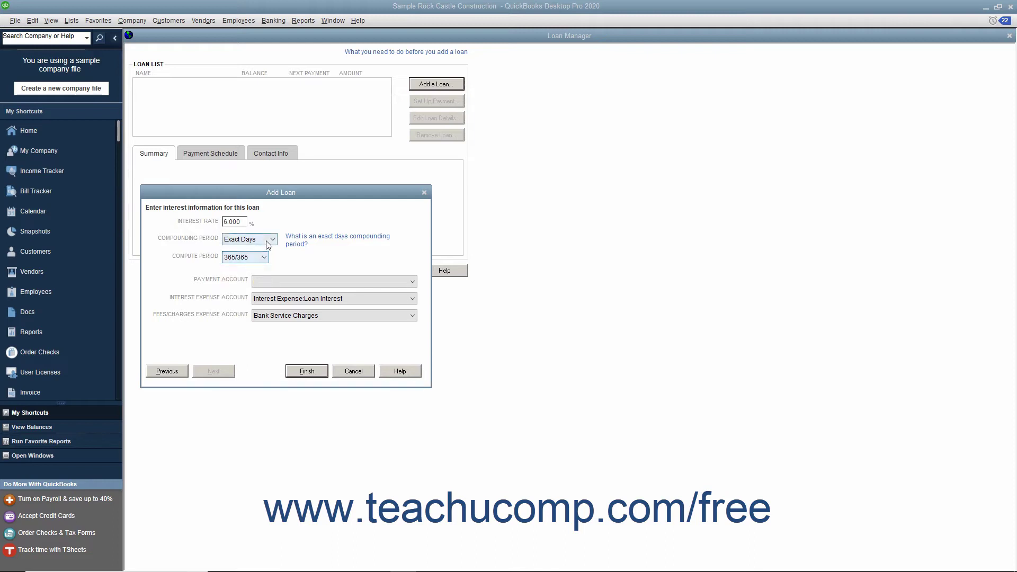
click(263, 258)
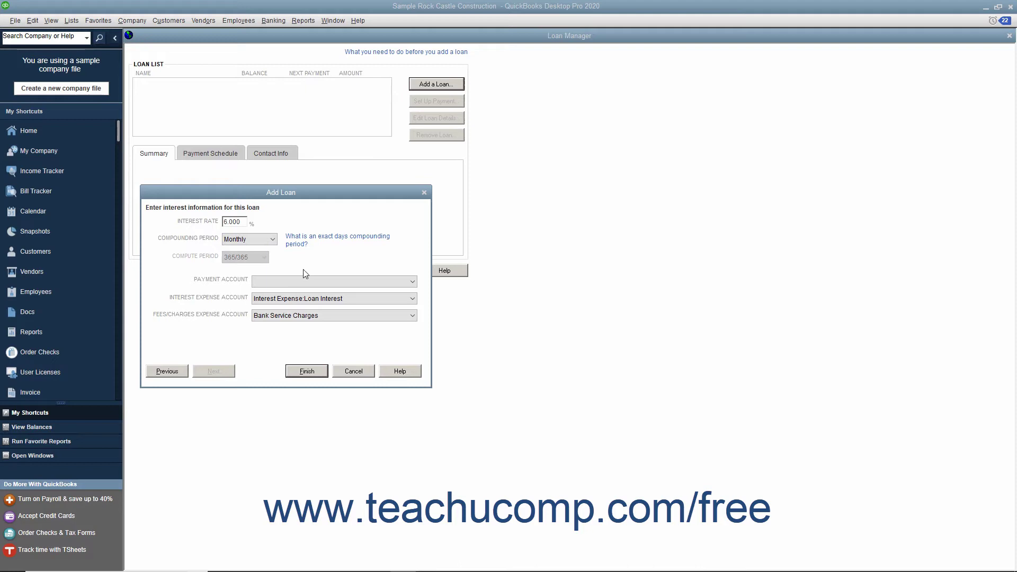
Step: Pay from Checking, with Loan Interest and Bank Service Charges accounts, and finish the loan
click(313, 281)
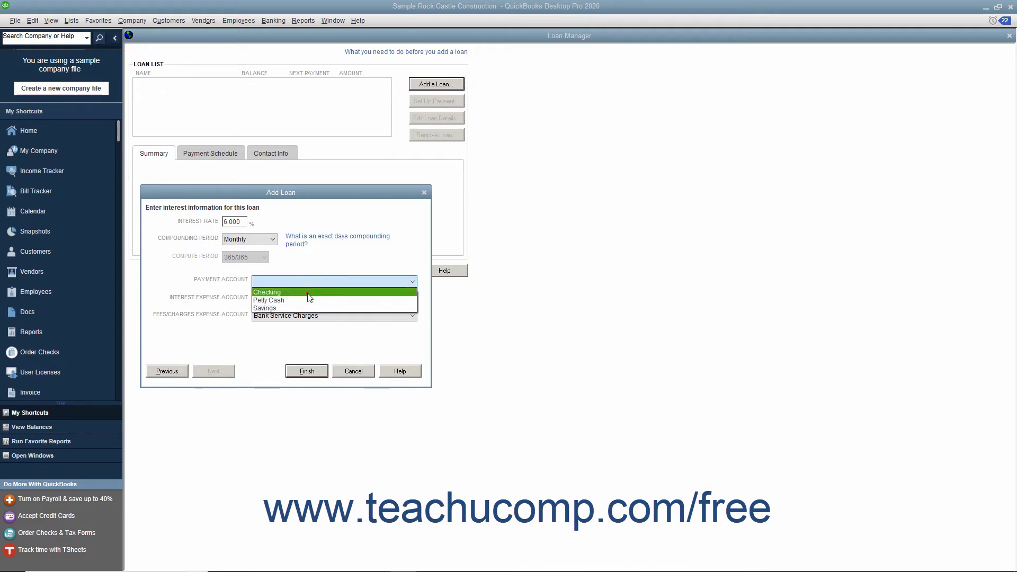
click(307, 292)
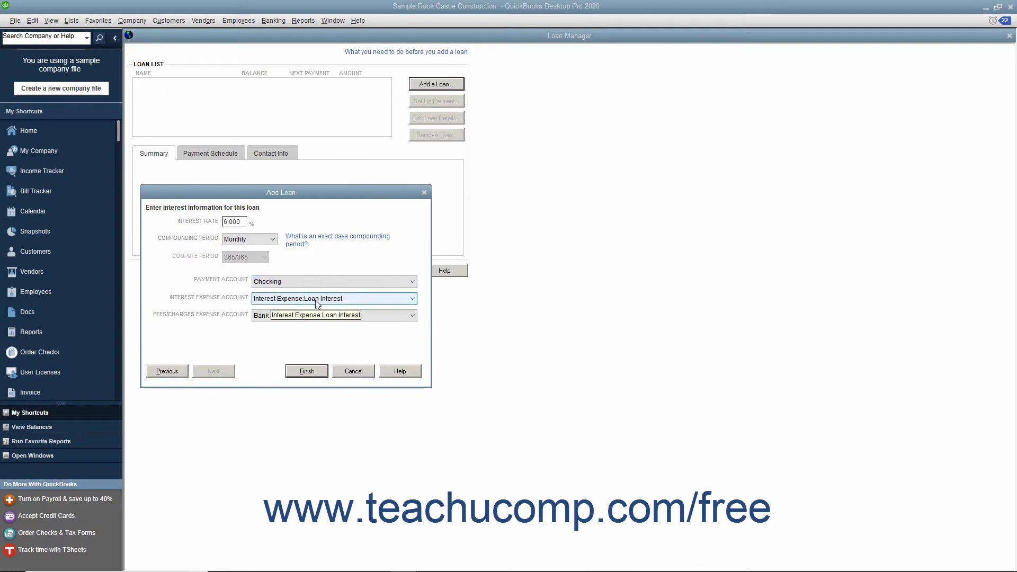
click(317, 299)
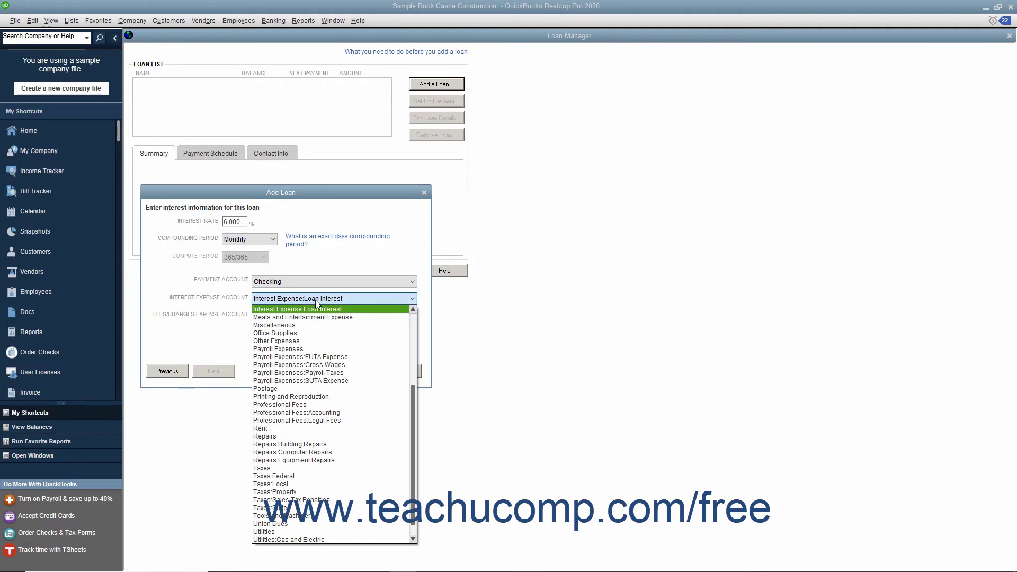
click(316, 300)
key(Tab)
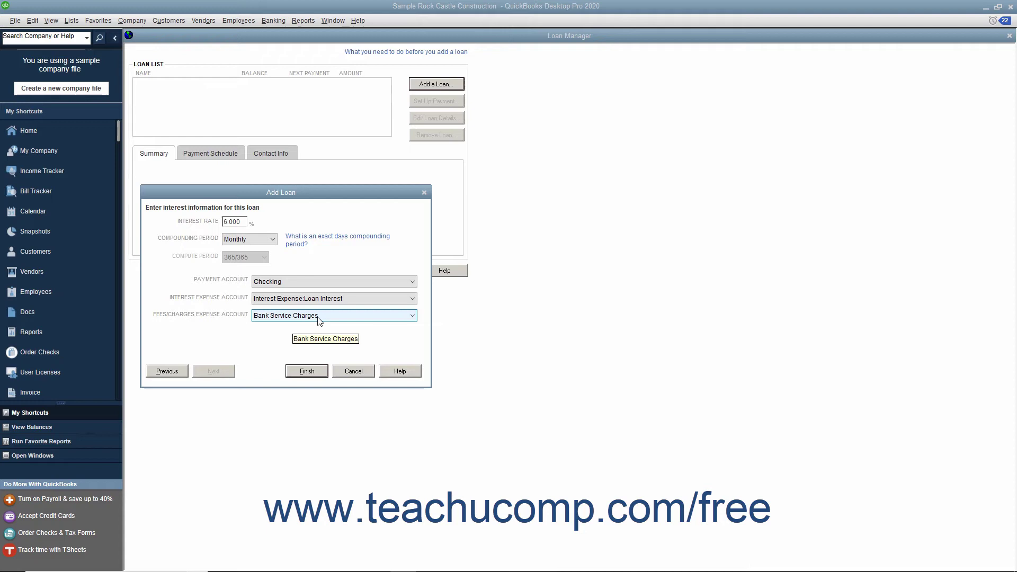
click(318, 317)
click(318, 317)
click(307, 371)
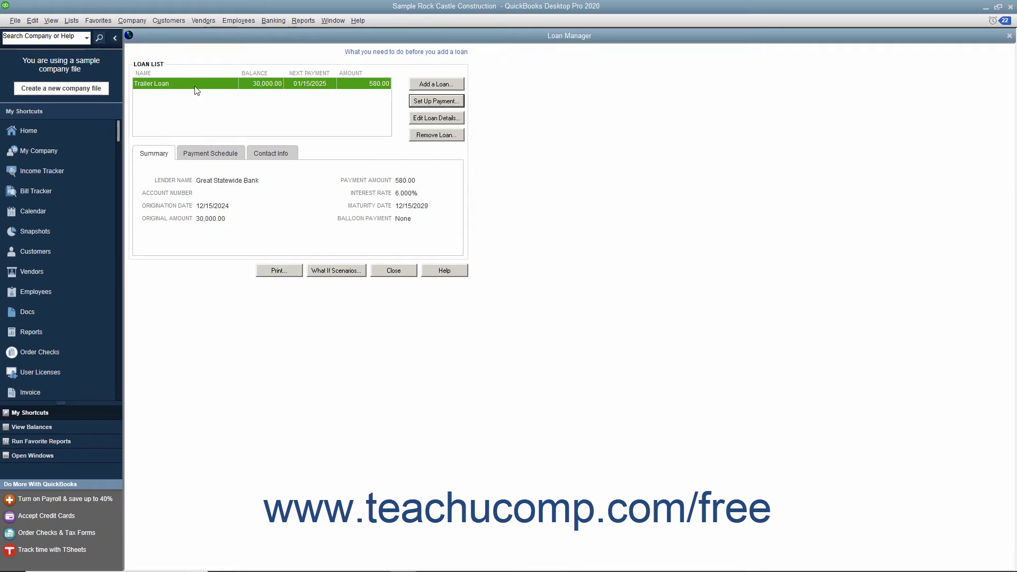
Step: Review the Trailer Loan's Payment Schedule and Contact Info, return to Summary, and select the loan
click(165, 152)
click(198, 156)
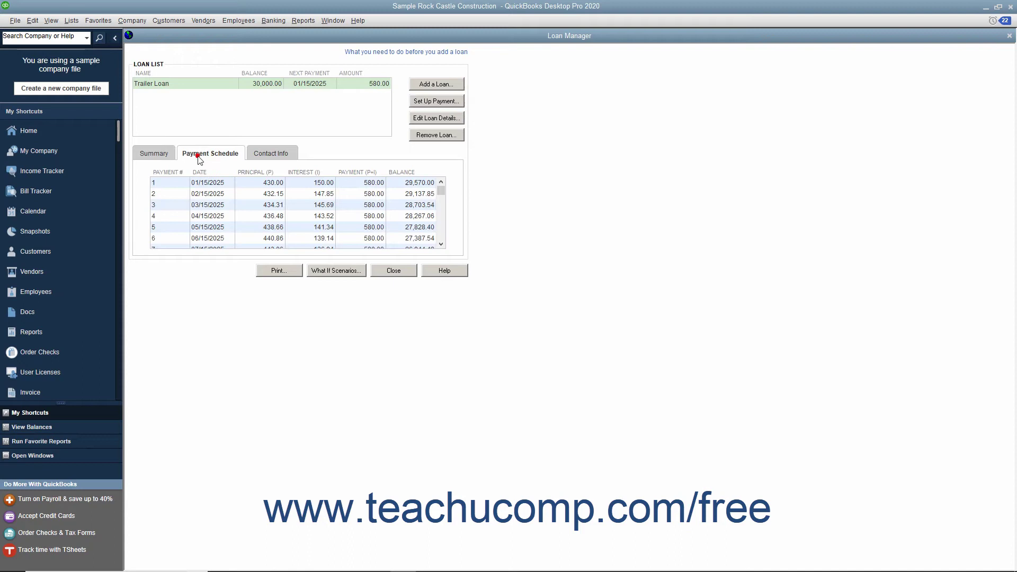
click(273, 157)
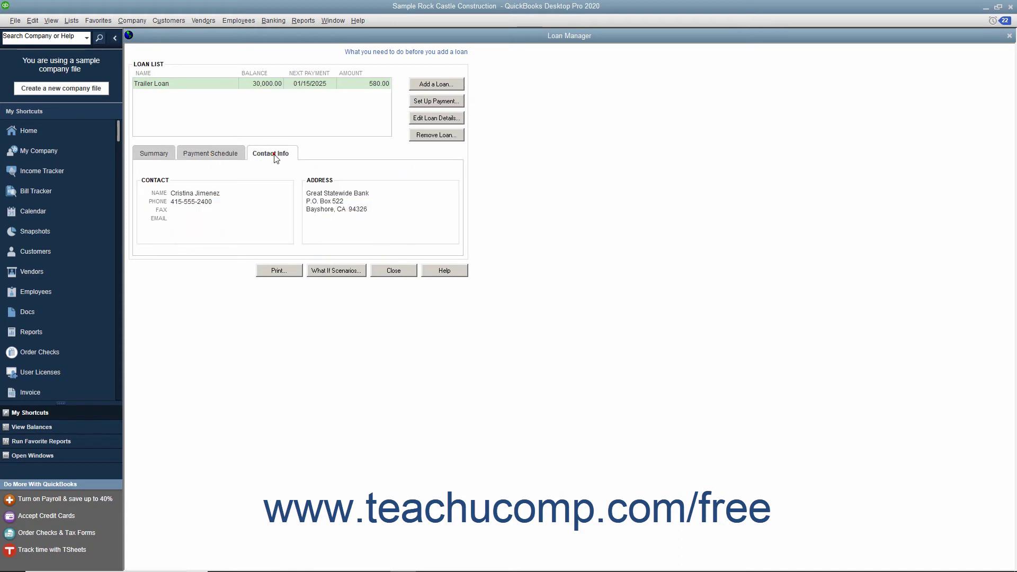
click(166, 153)
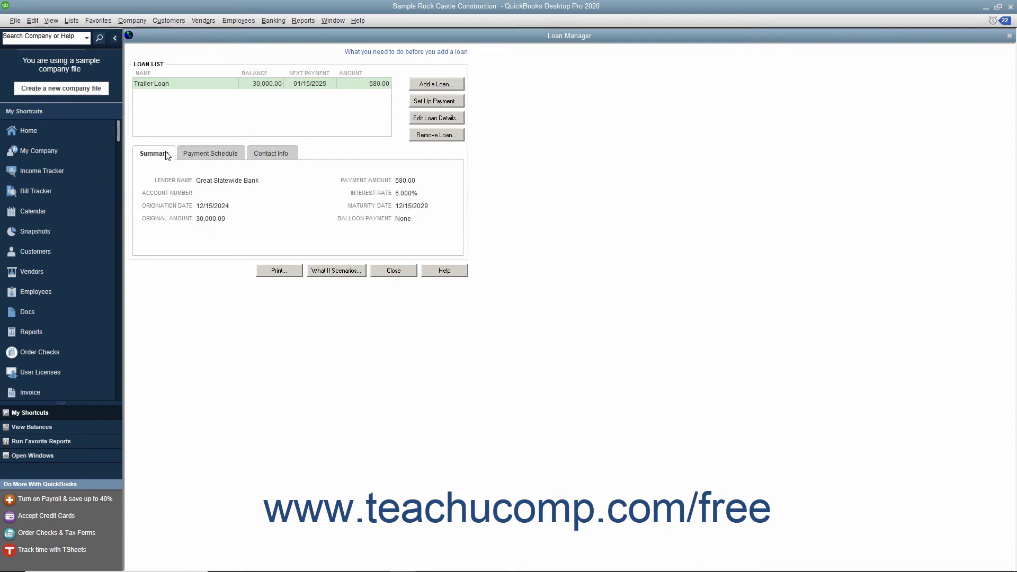
click(198, 88)
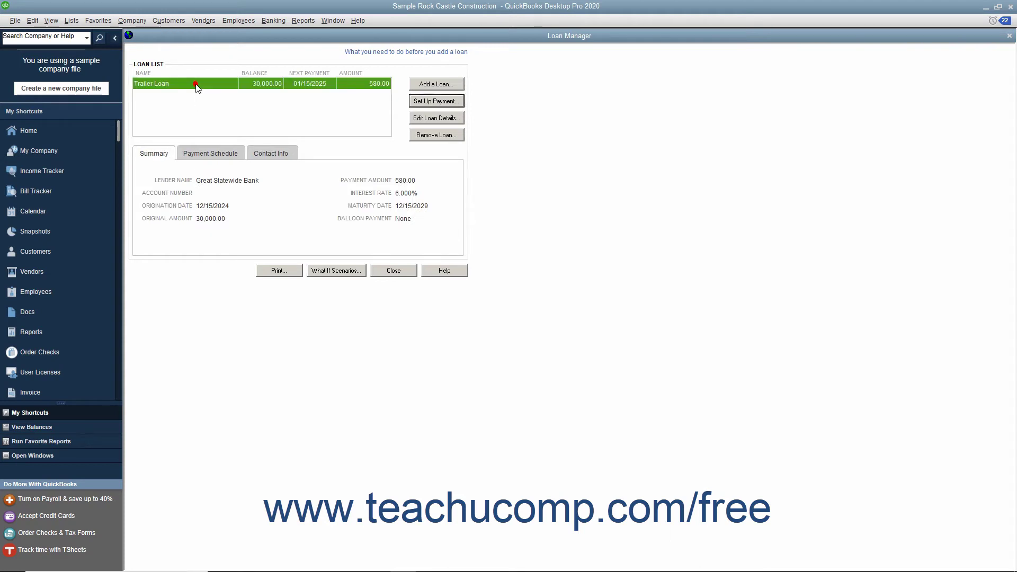
Step: Set up a regular 580.00 Trailer Loan payment by check and save the check
click(422, 104)
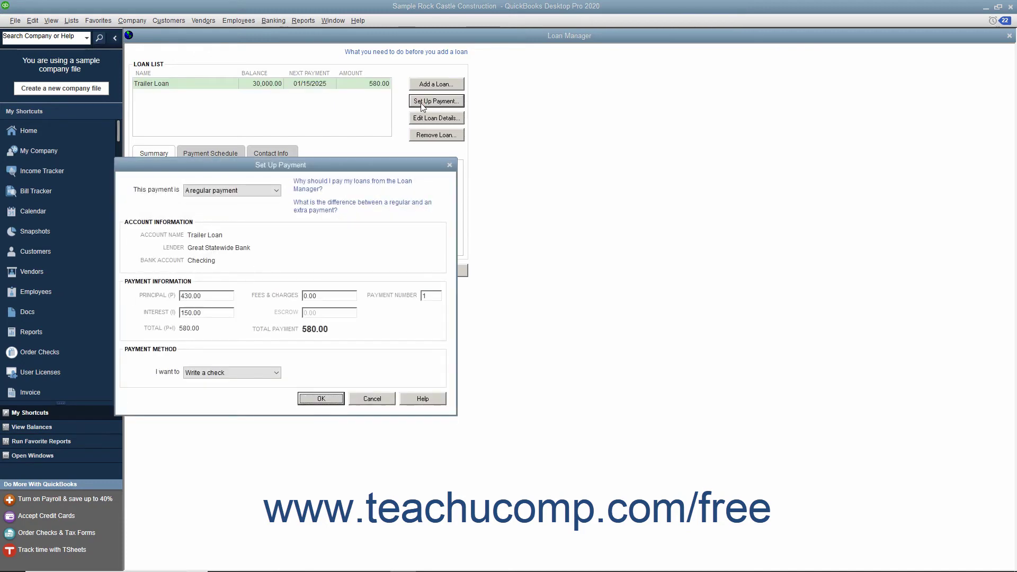
click(273, 191)
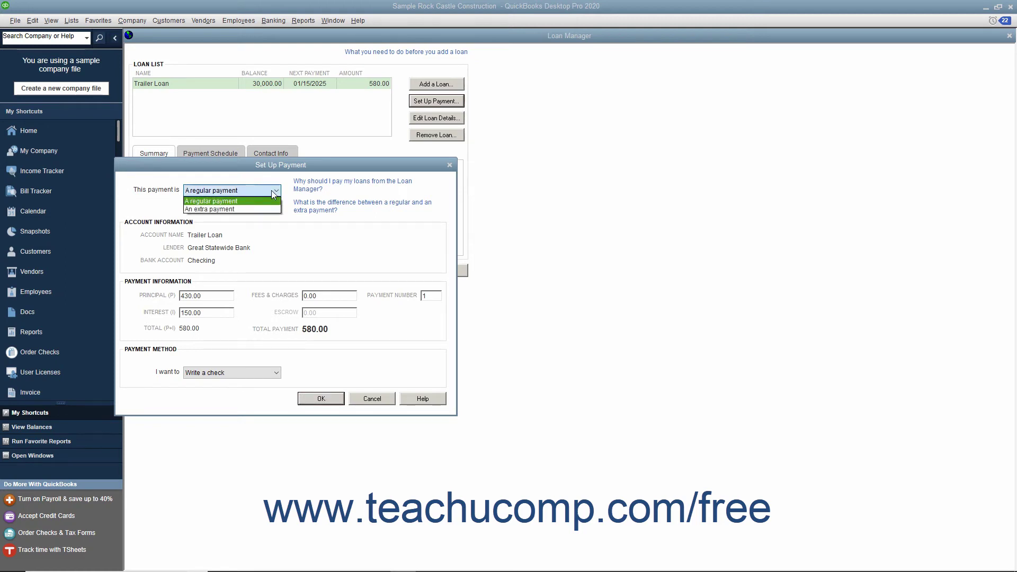
click(272, 191)
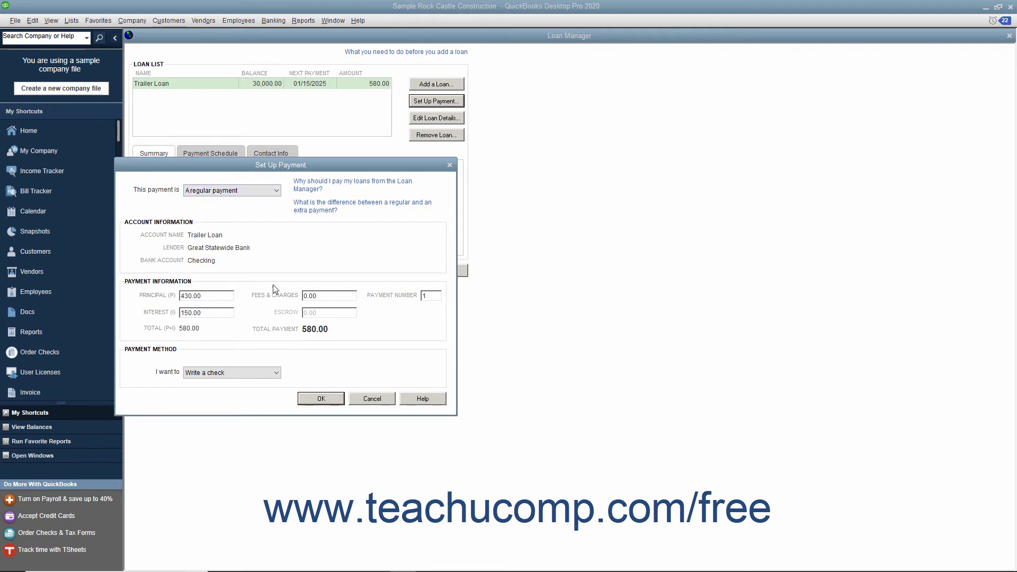
click(261, 373)
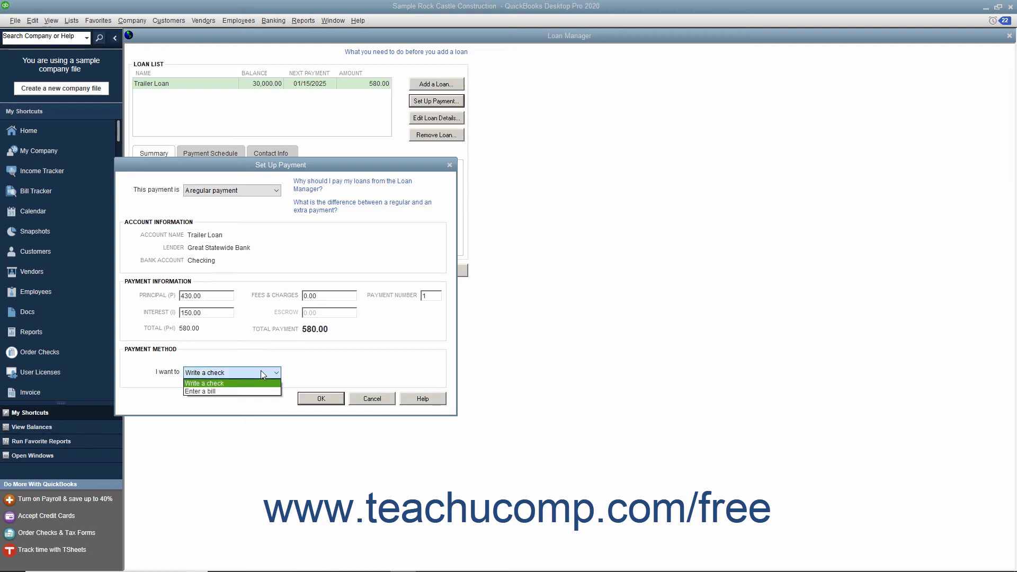
click(250, 384)
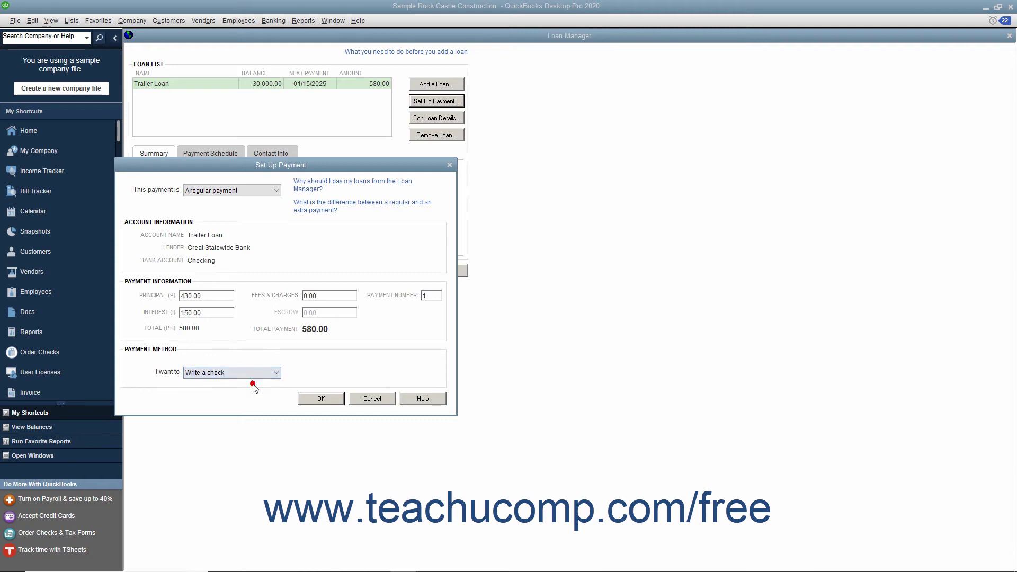
click(318, 399)
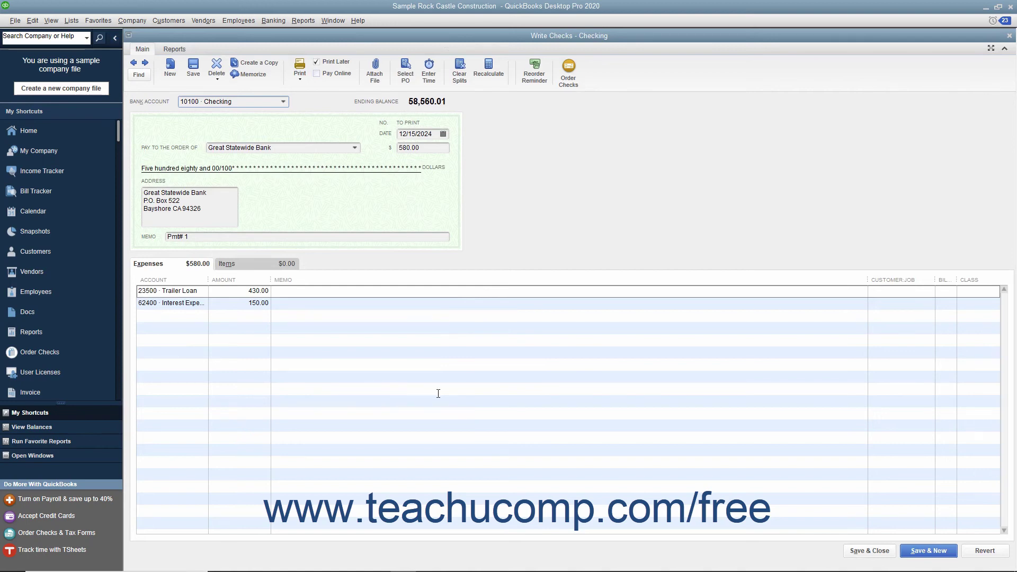
click(861, 550)
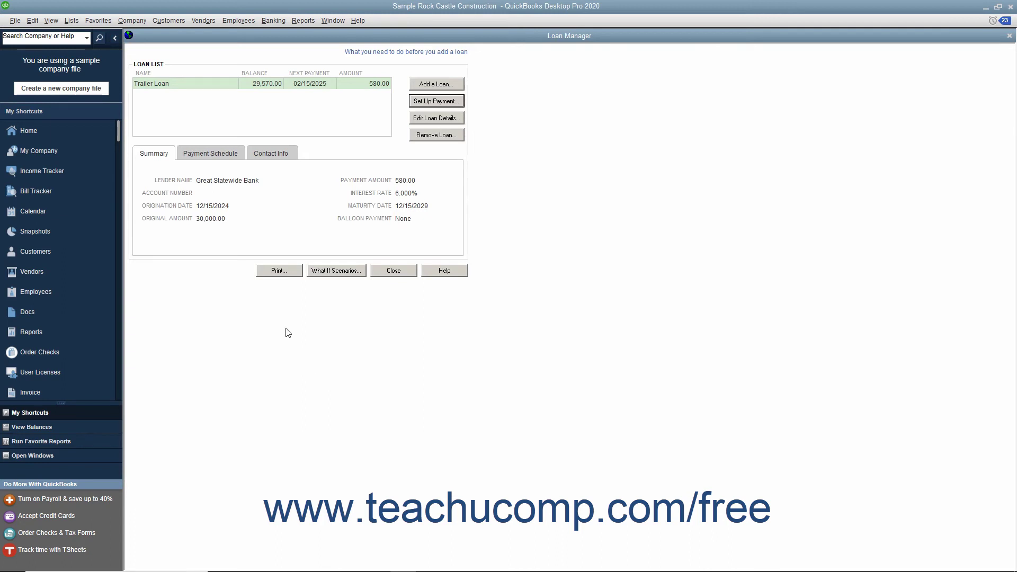
click(201, 87)
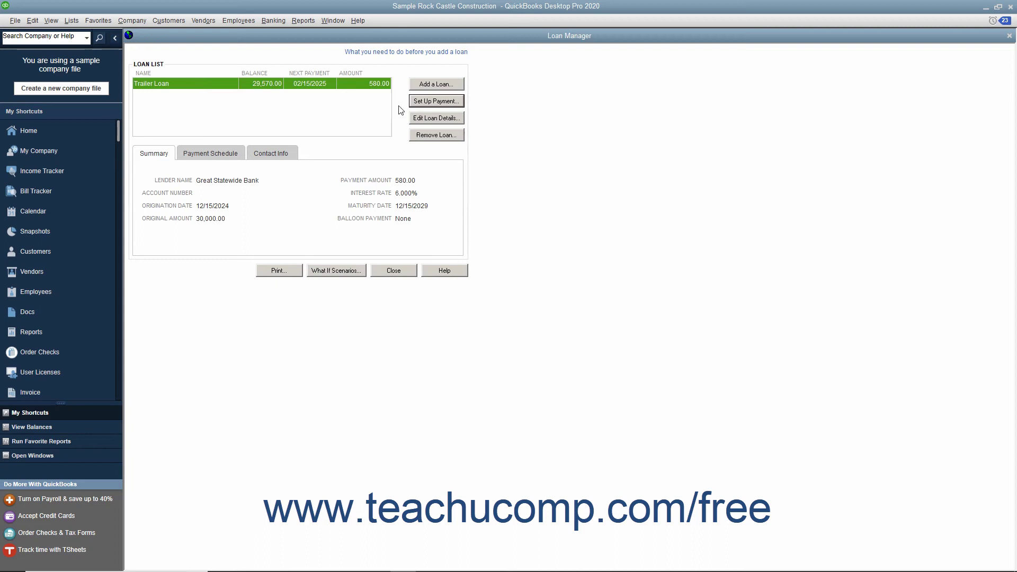
click(430, 119)
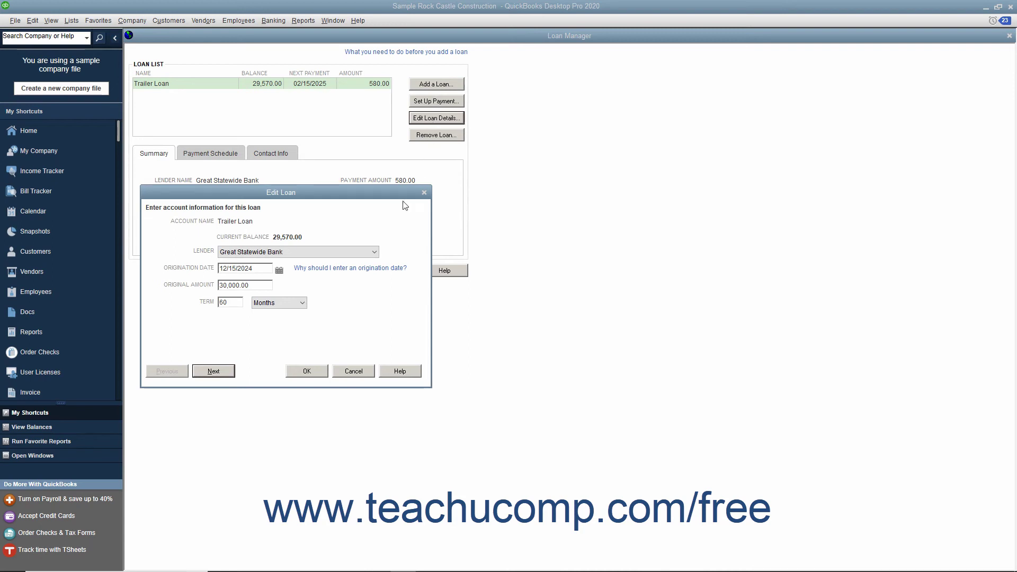
click(353, 369)
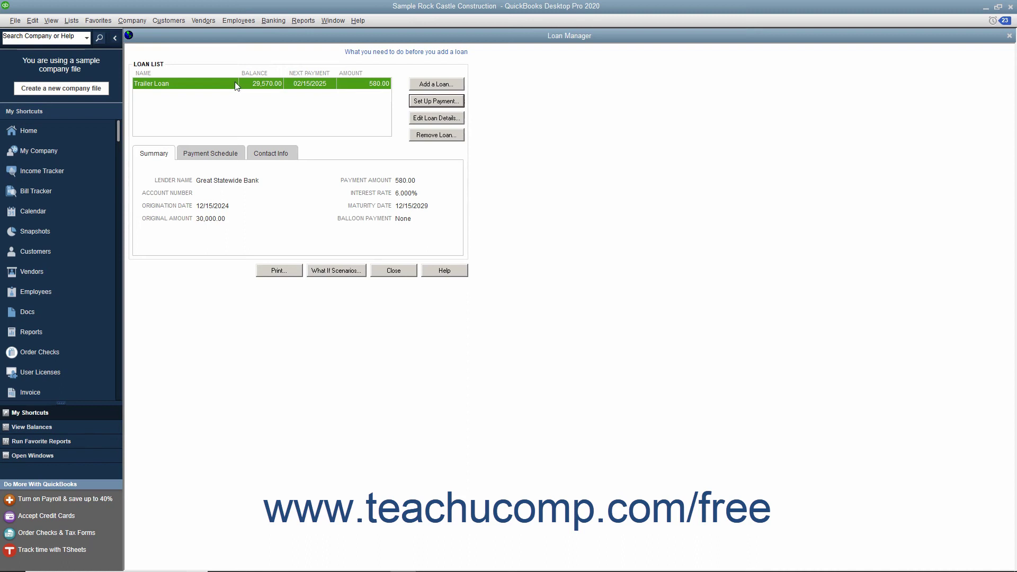
click(421, 136)
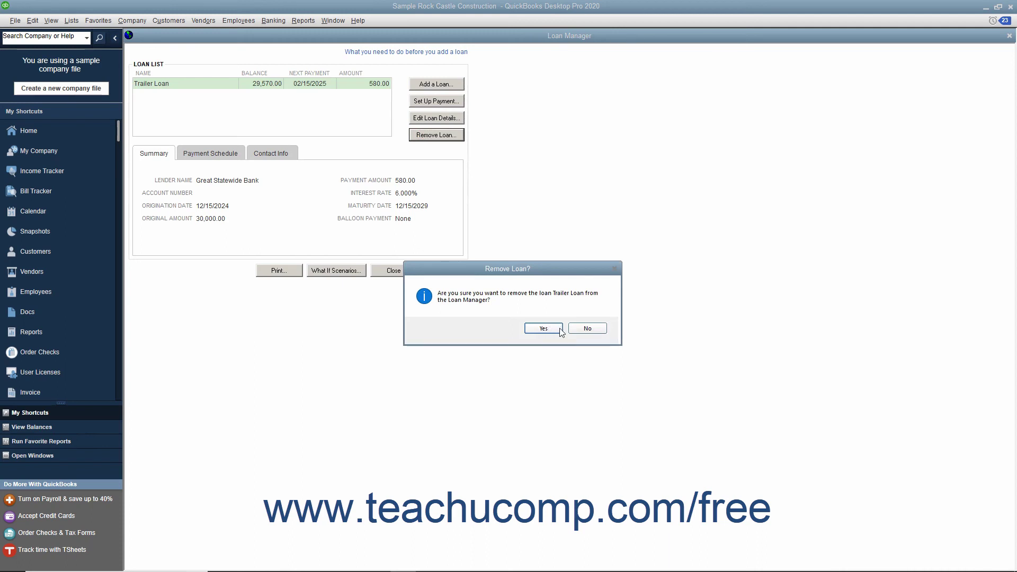
click(588, 329)
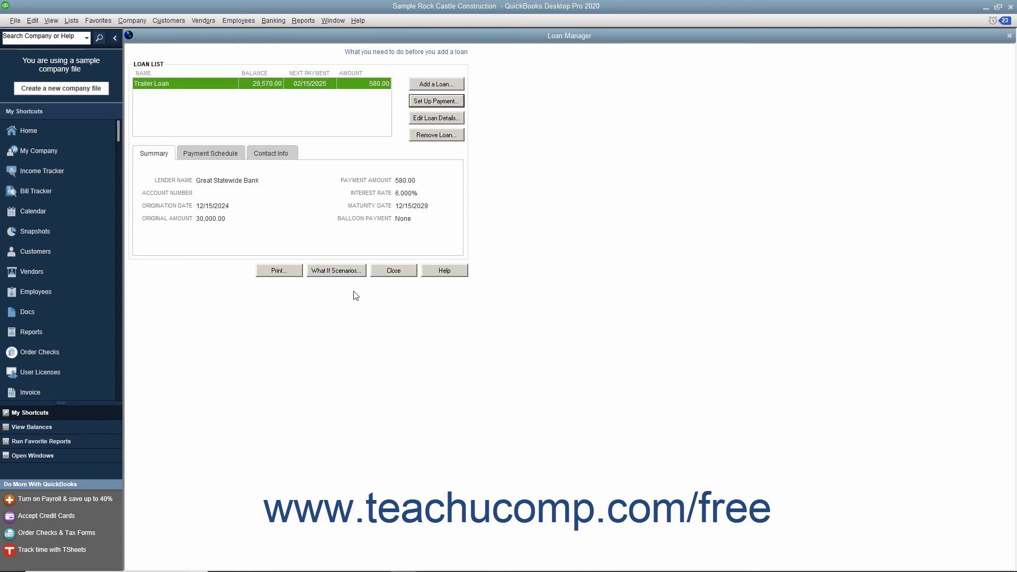
click(344, 272)
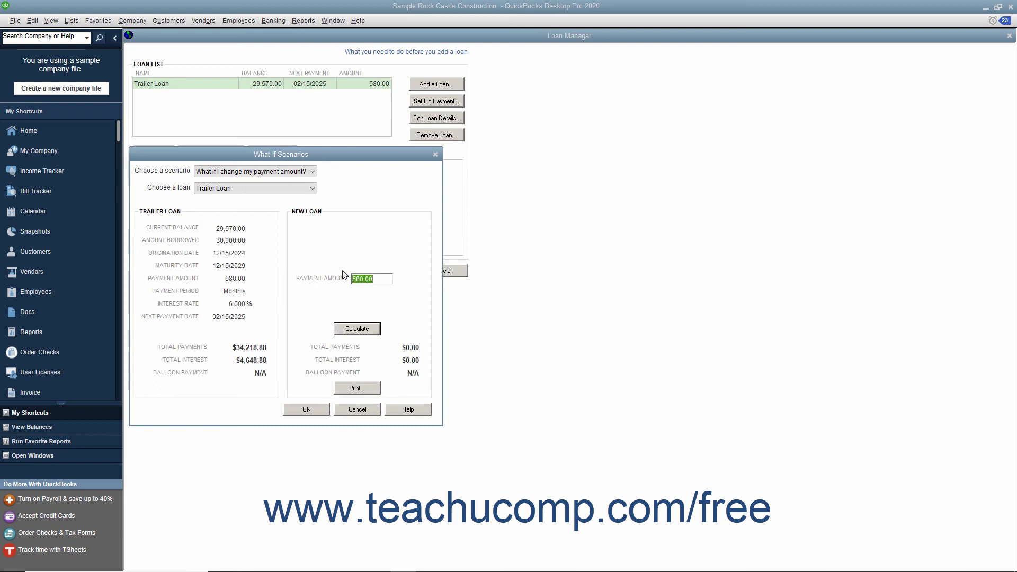
click(312, 172)
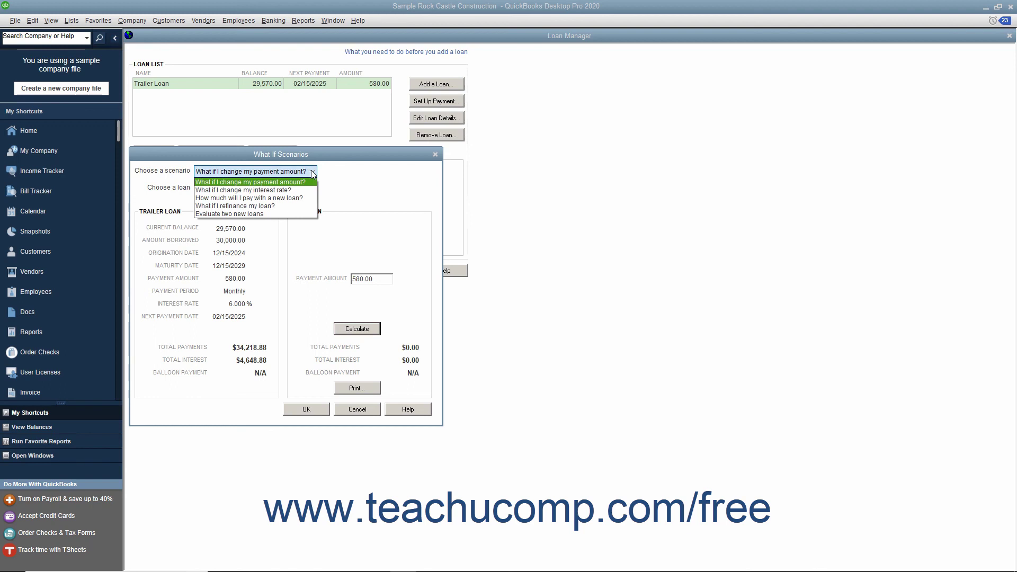
click(312, 174)
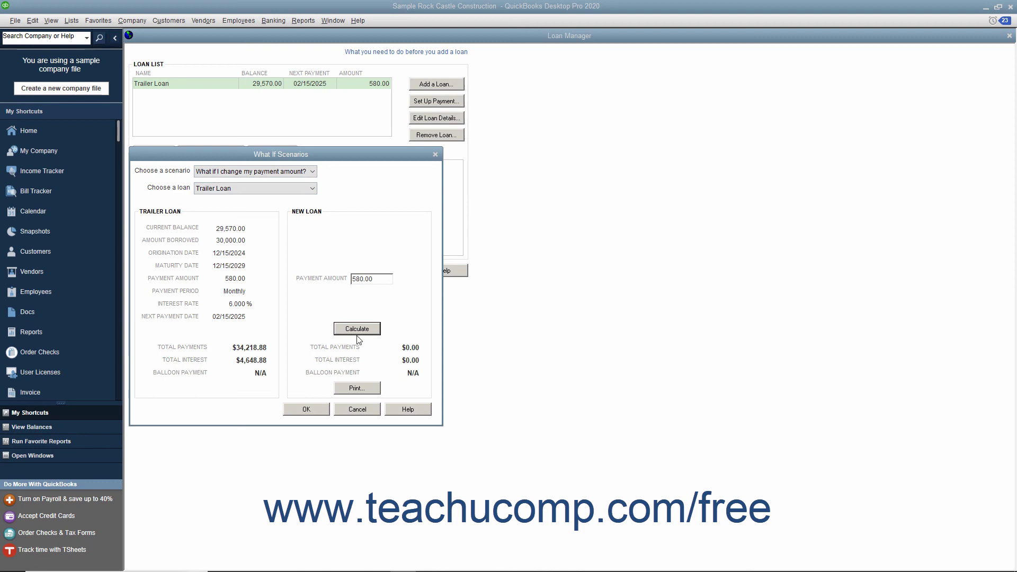
click(357, 411)
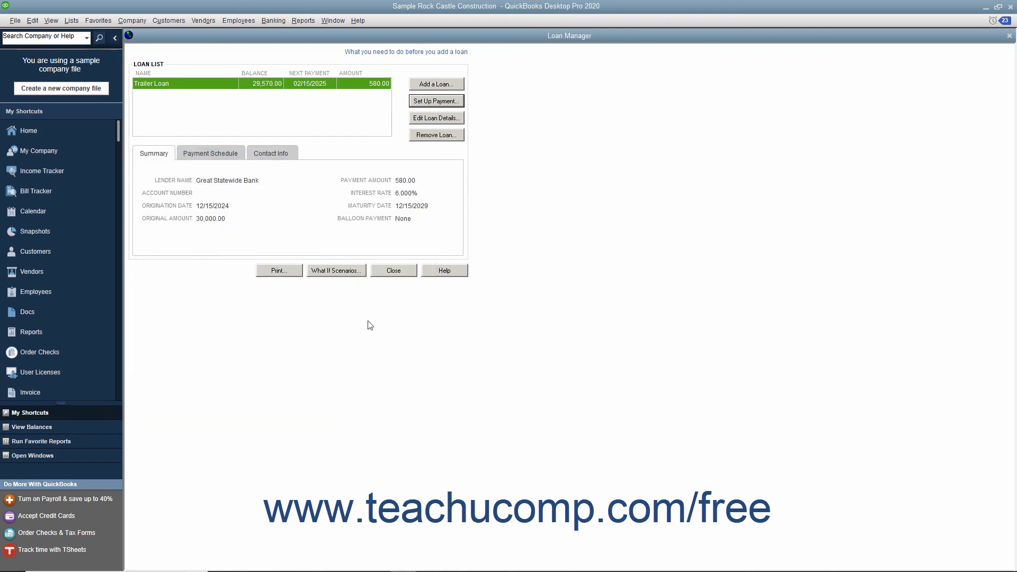